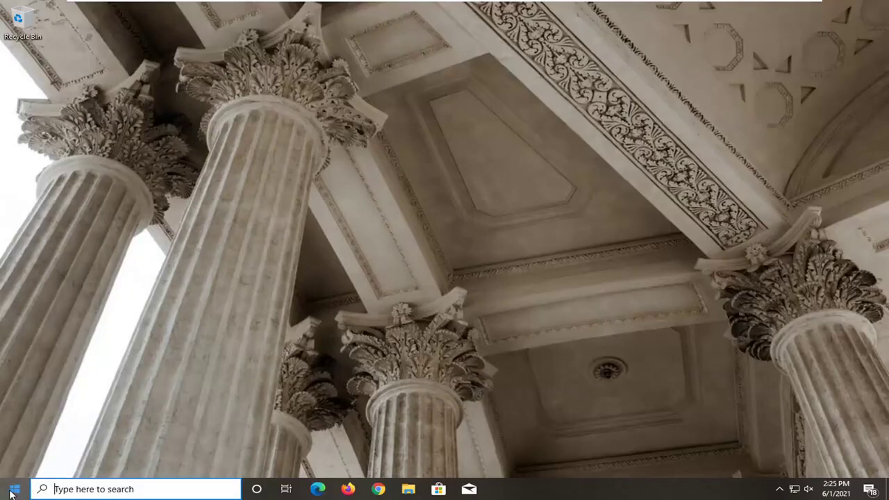
Open System > Display and confirm 100% scale and 1440 × 900 resolution.
left_click(14, 489)
mouse_move(42, 438)
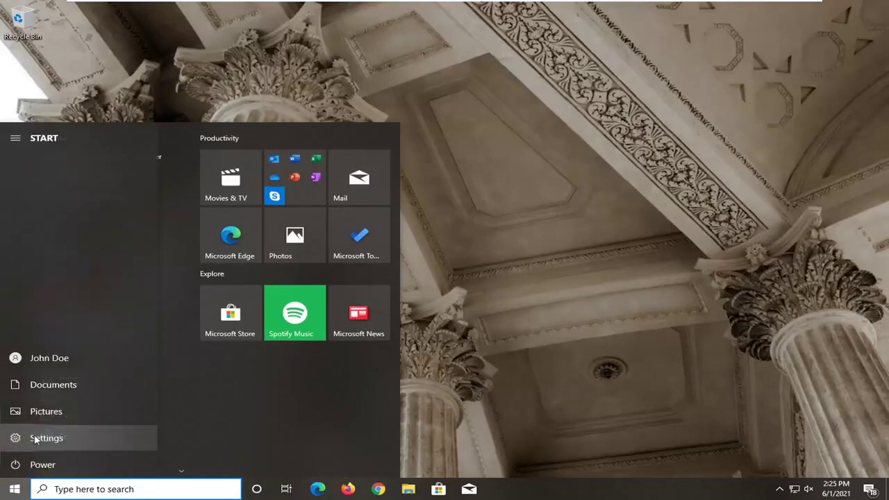
left_click(57, 439)
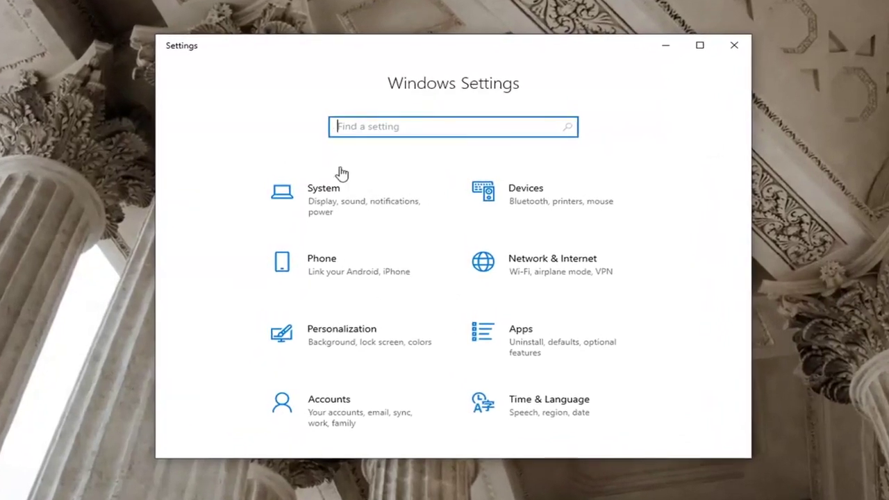
left_click(321, 217)
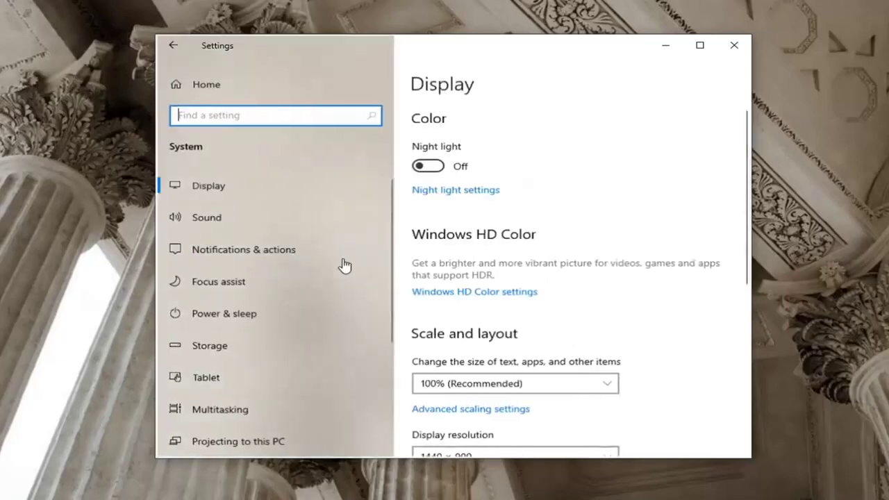
left_click(213, 189)
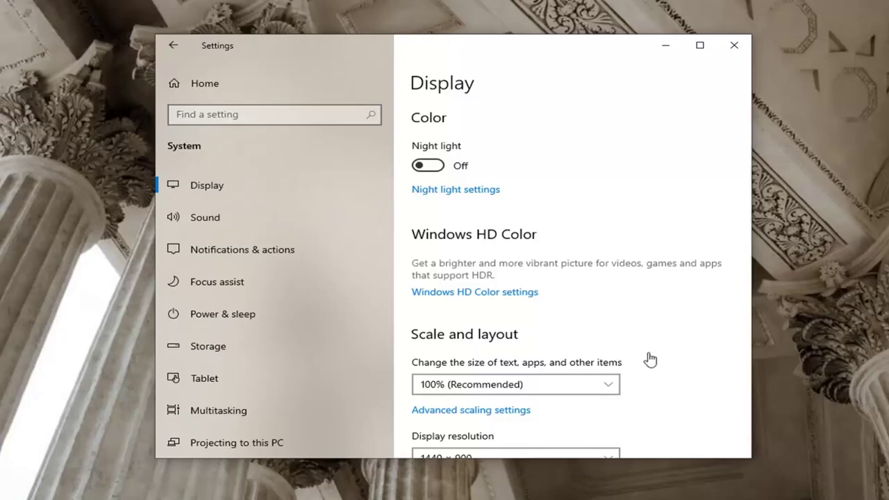
Open Advanced display settings to see the 60 Hz refresh rate.
scroll(526, 364, "down", 1)
scroll(526, 363, "down", 2)
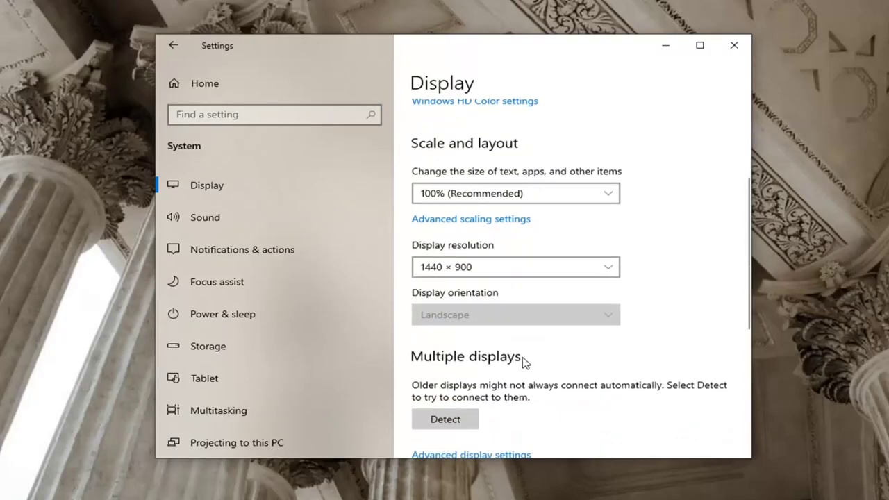
scroll(504, 377, "down", 2)
left_click(468, 332)
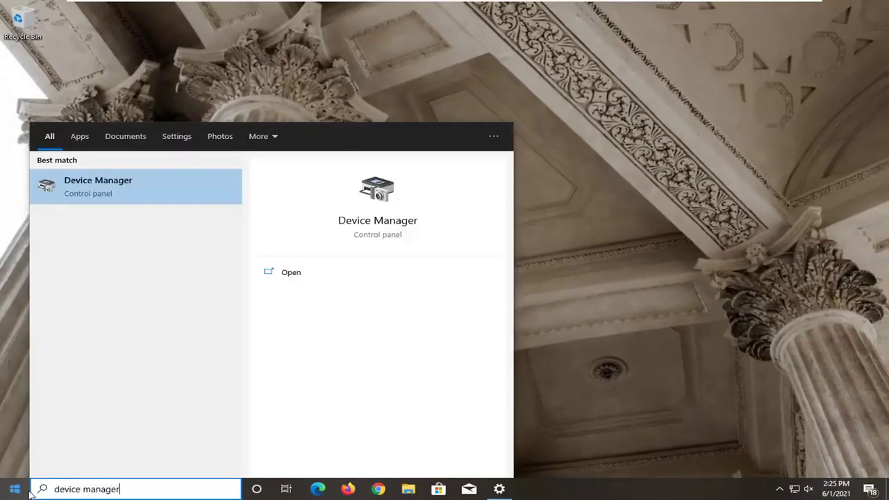
Open Device Manager, collapse Other devices, expand Display adapters, and start updating VMware SVGA 3D.
left_click(98, 186)
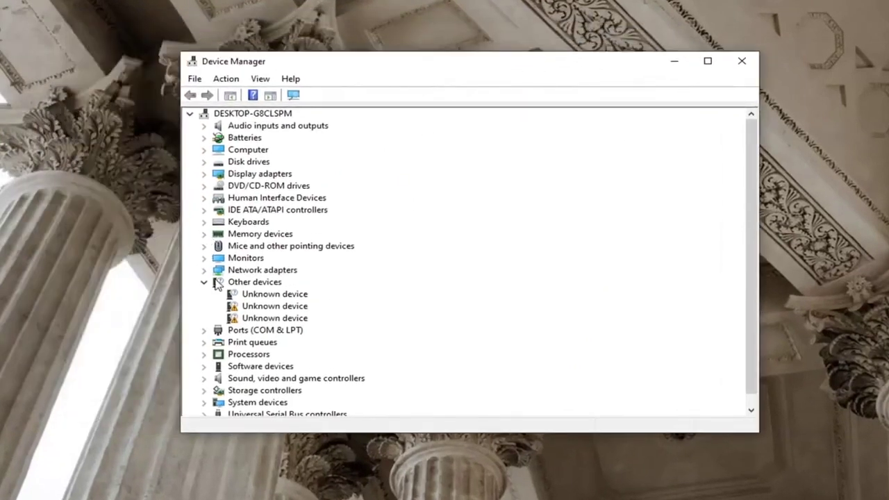
left_click(203, 282)
double_click(254, 175)
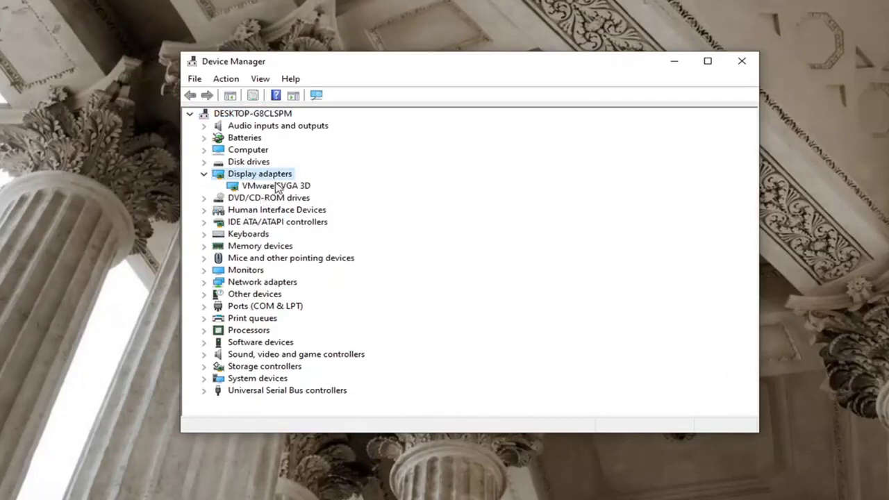
right_click(276, 186)
left_click(285, 190)
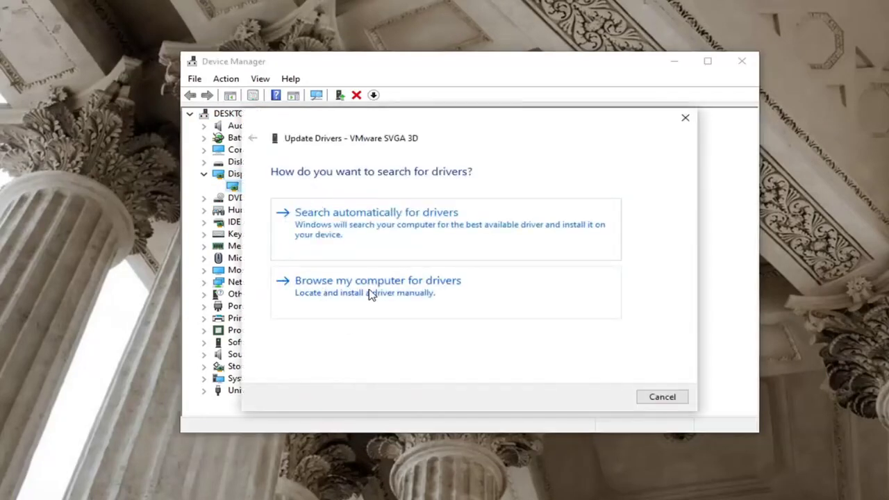
Browse the compatible drivers on this computer and select VMware SVGA 3D.
left_click(367, 293)
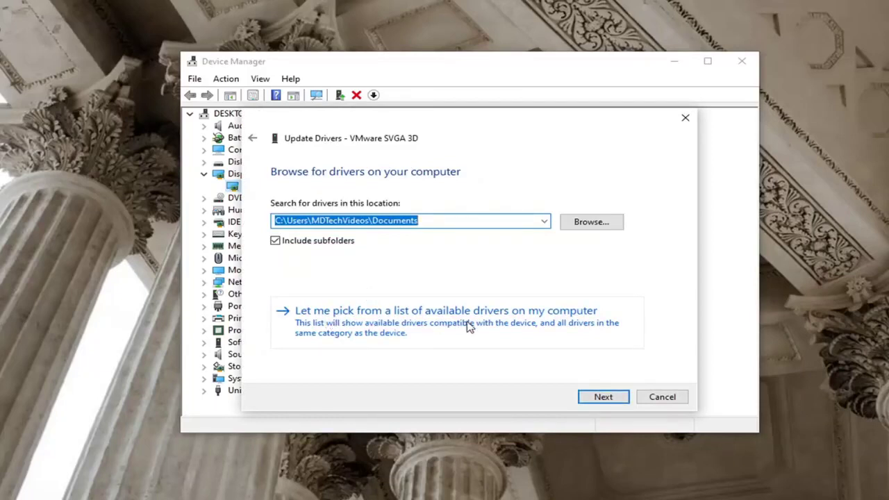
left_click(502, 317)
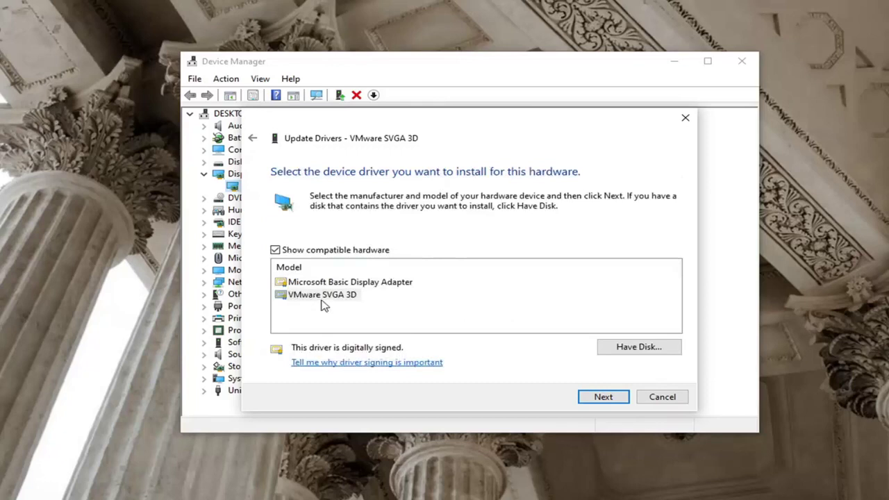
left_click(322, 294)
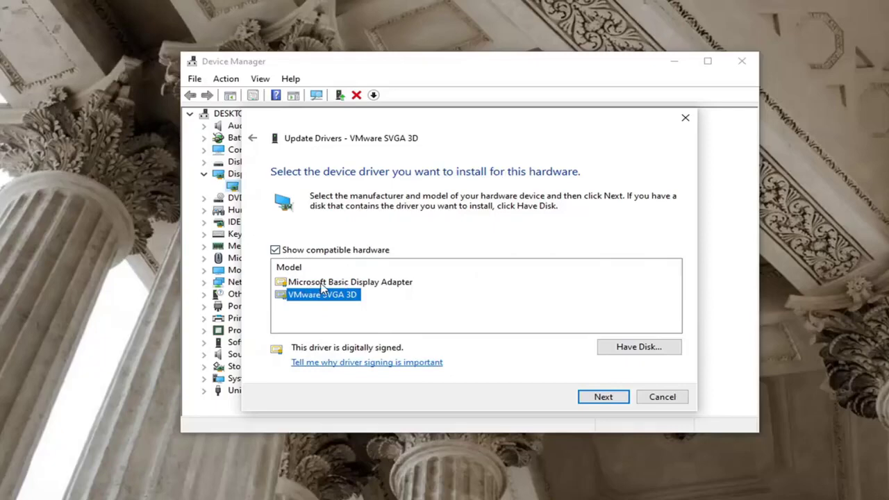
left_click(382, 283)
left_click(309, 296)
Install the VMware SVGA 3D driver, close the confirmation, and collapse Display adapters.
left_click(595, 396)
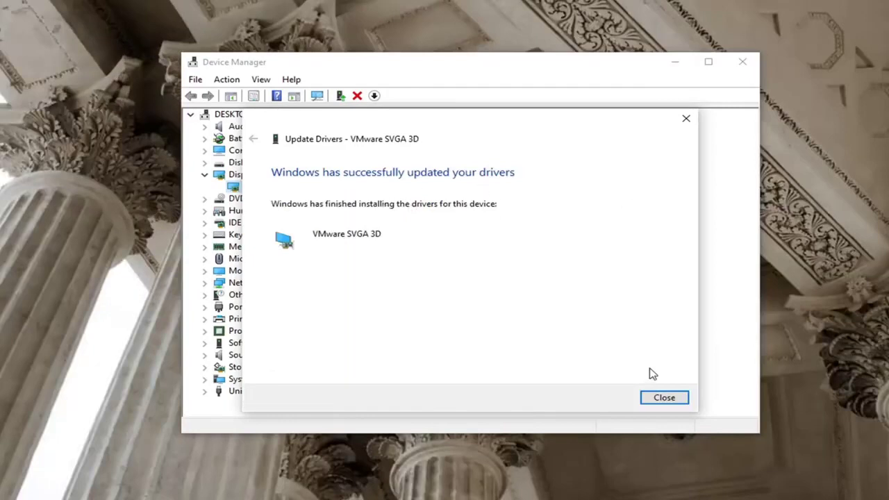
left_click(655, 397)
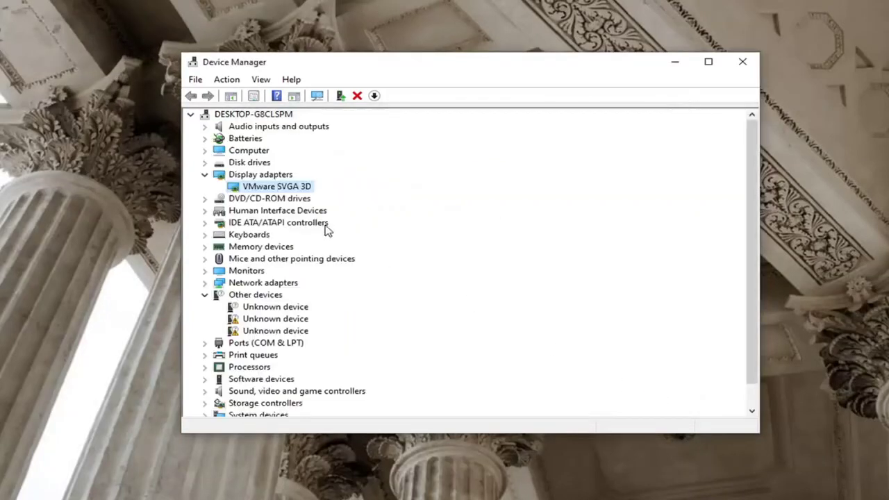
left_click(605, 100)
key("Left")
key("Left")
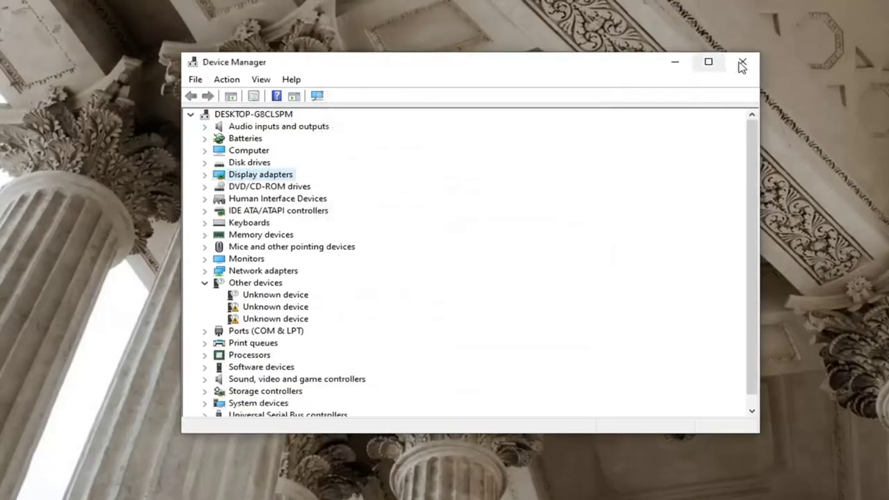
Close Device Manager and return to the Windows Settings home page.
left_click(742, 64)
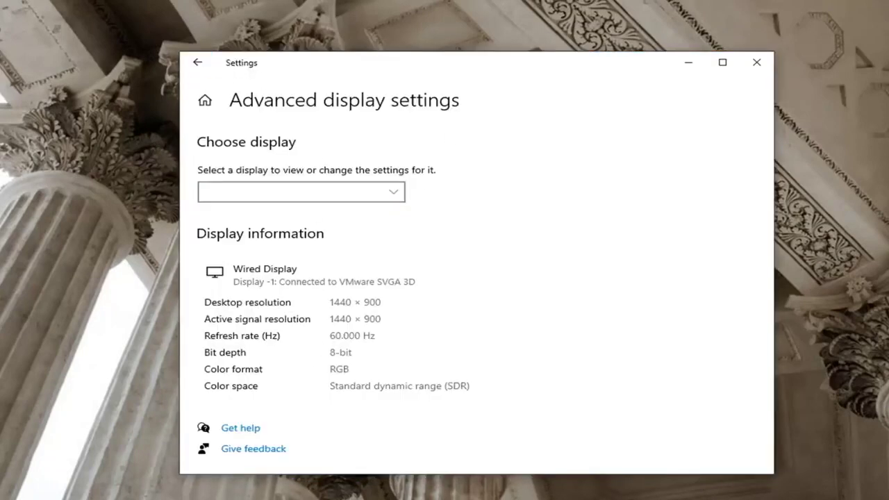
left_click(197, 62)
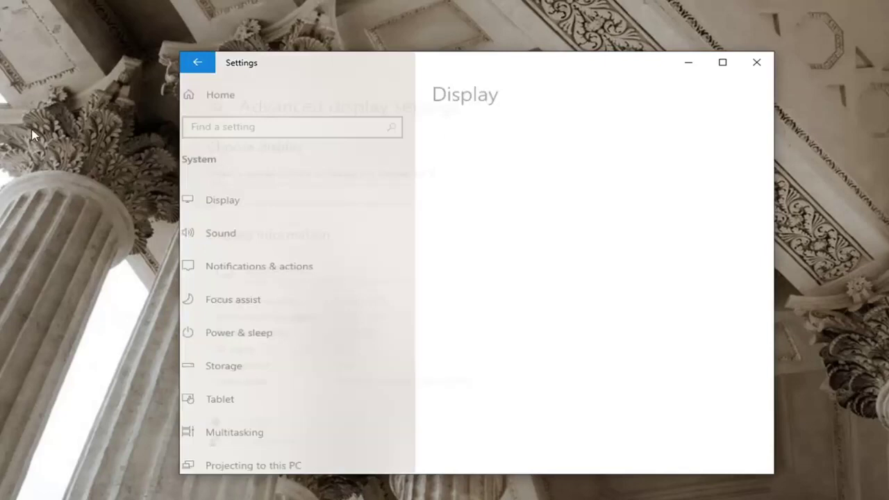
left_click(198, 62)
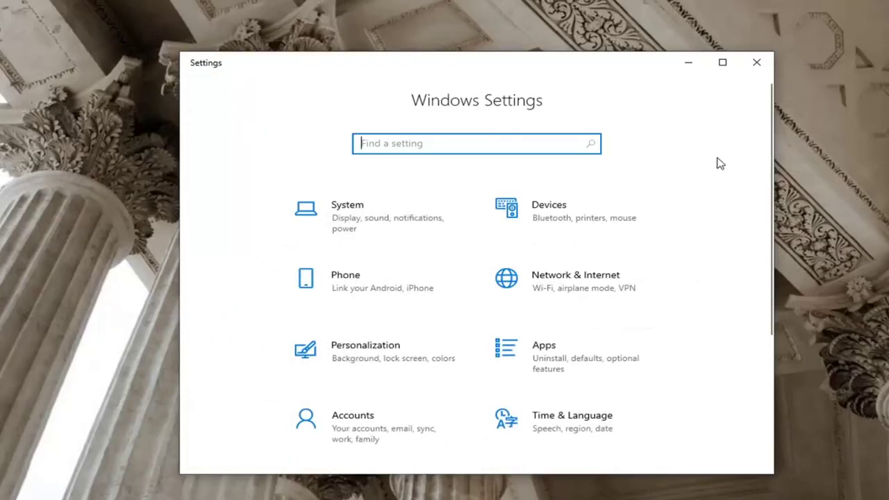
scroll(663, 263, "down", 1)
scroll(663, 263, "down", 2)
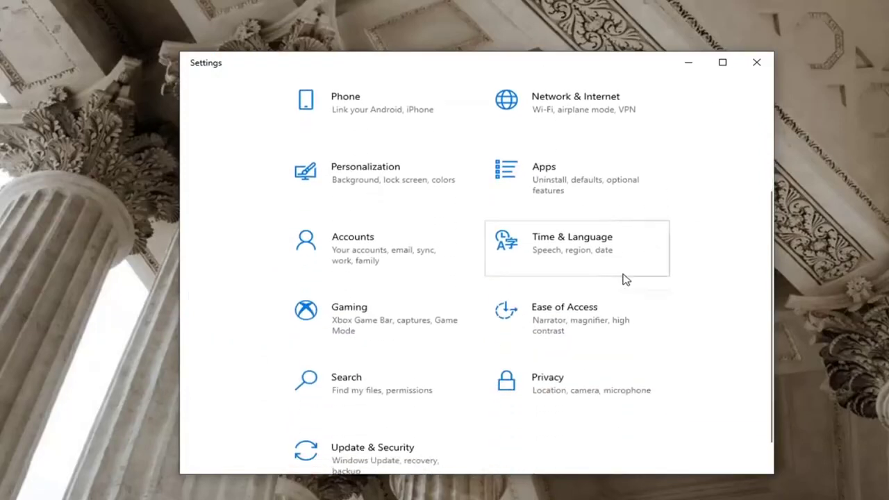
Use Ease of Access > Display's Additional display settings link to reach System > Display.
left_click(579, 331)
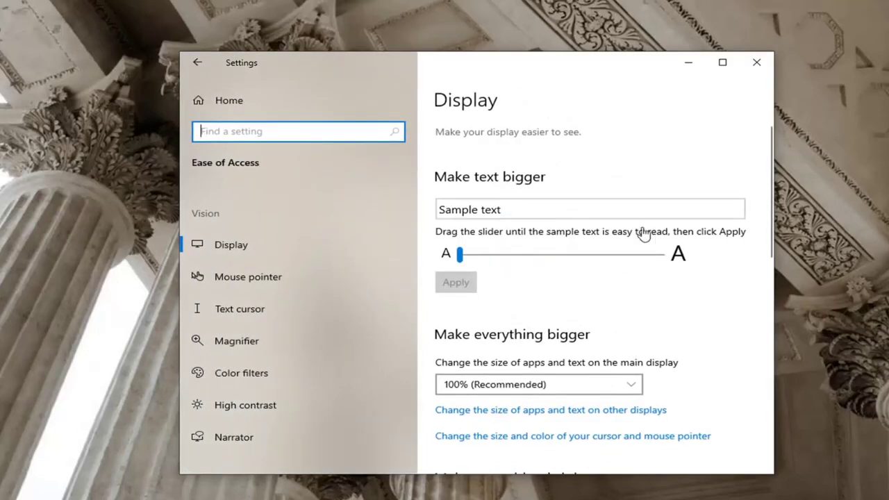
left_click(258, 248)
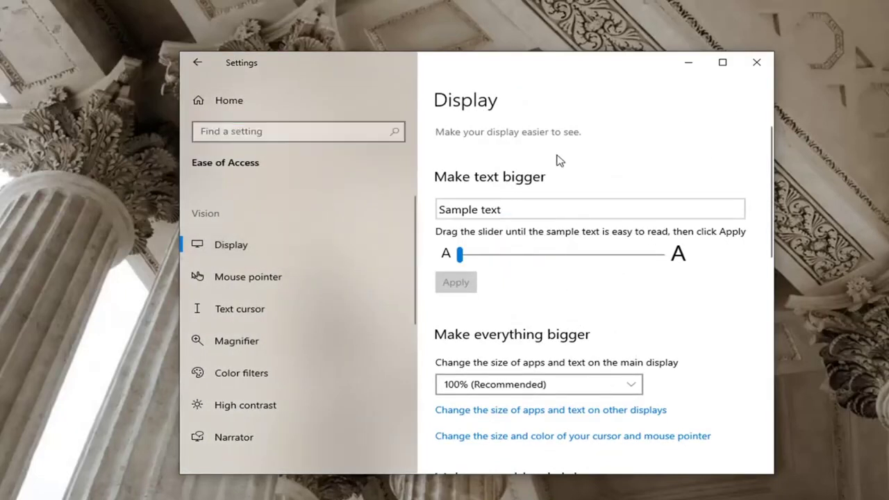
scroll(609, 227, "down", 2)
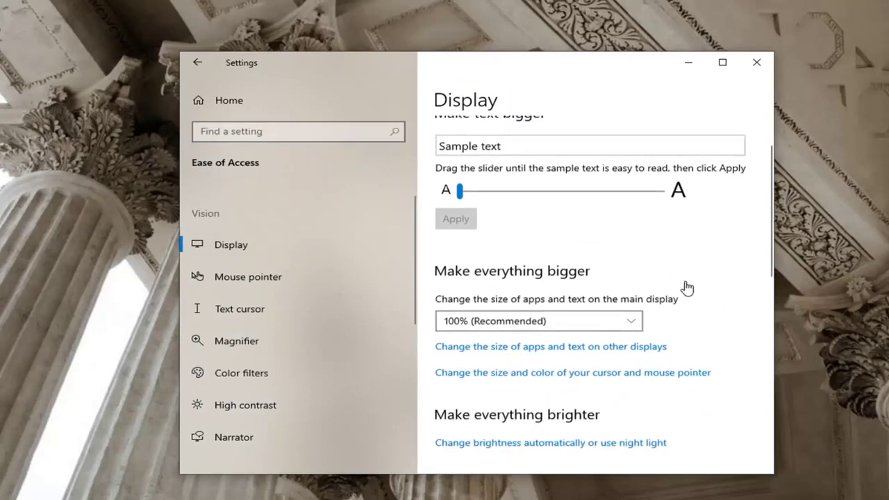
scroll(713, 269, "down", 1)
scroll(712, 270, "down", 2)
scroll(711, 268, "down", 2)
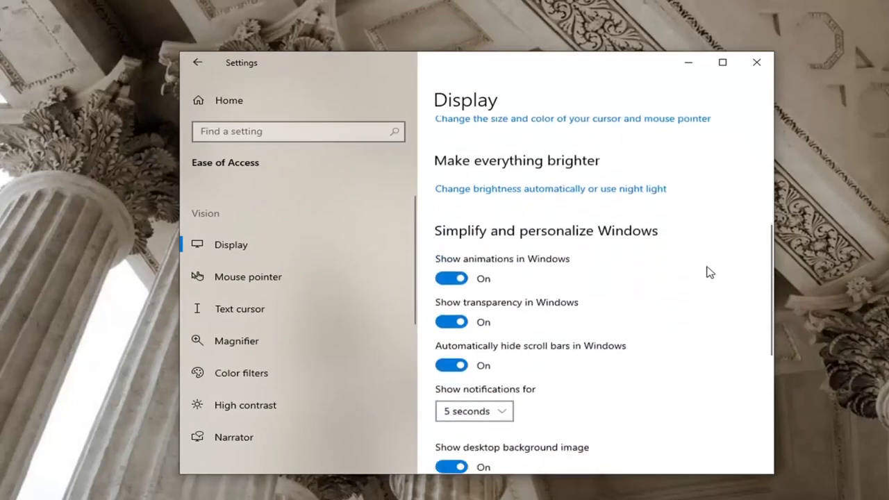
scroll(707, 271, "down", 3)
scroll(707, 271, "down", 2)
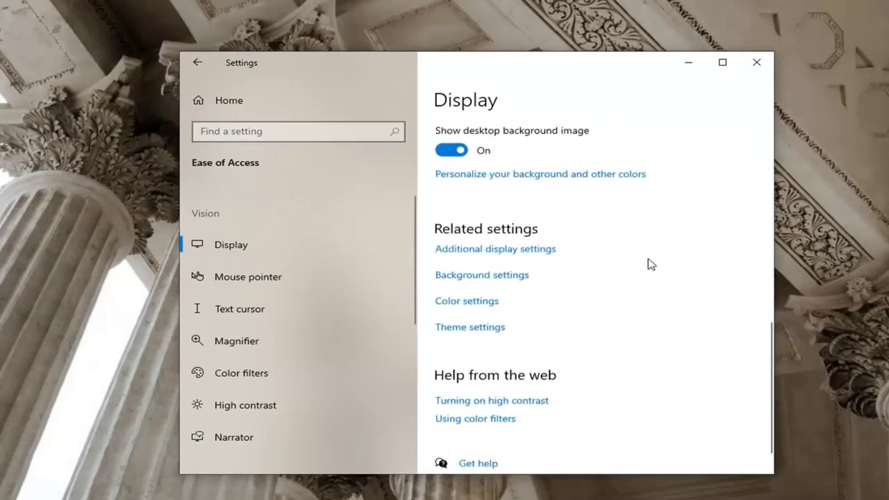
left_click(486, 250)
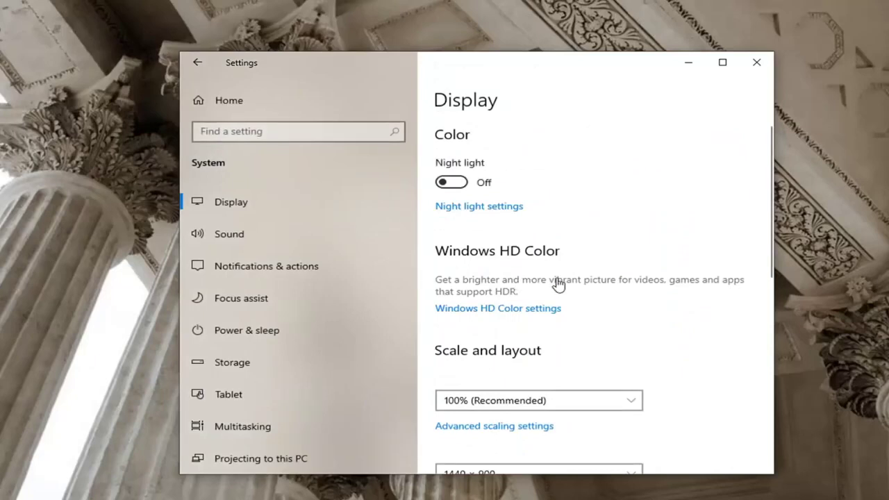
scroll(637, 309, "down", 1)
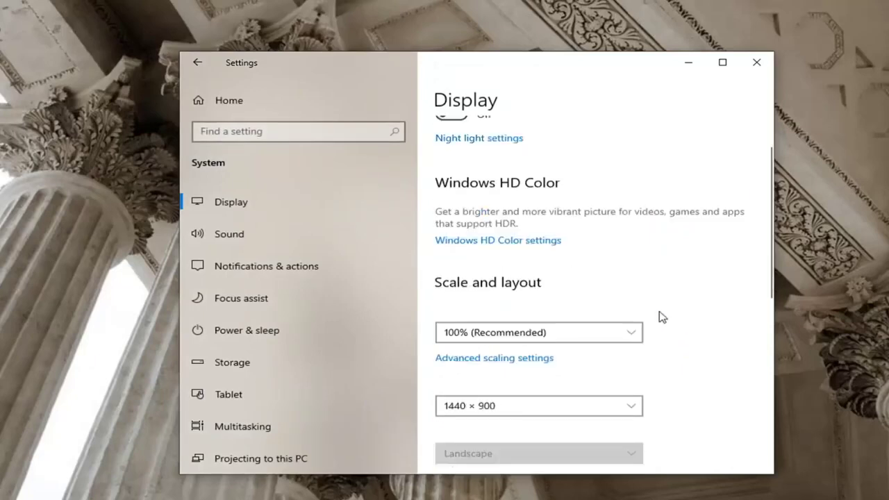
scroll(659, 313, "down", 2)
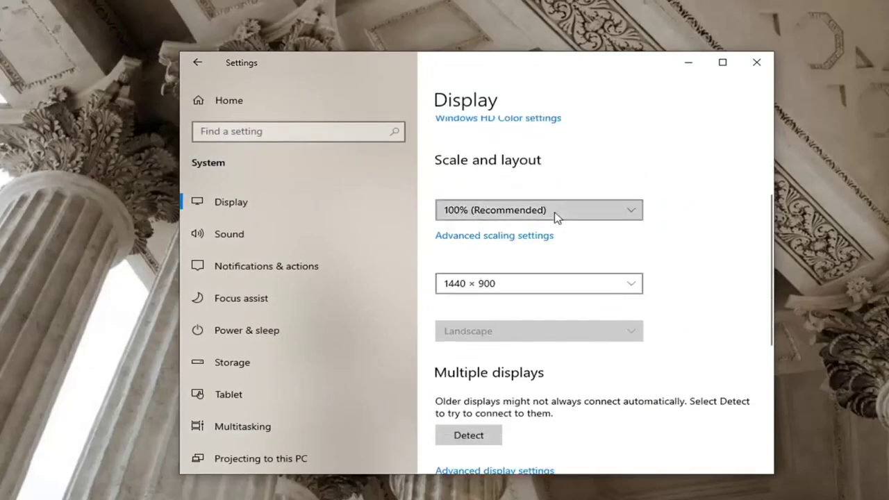
left_click(552, 211)
left_click(489, 187)
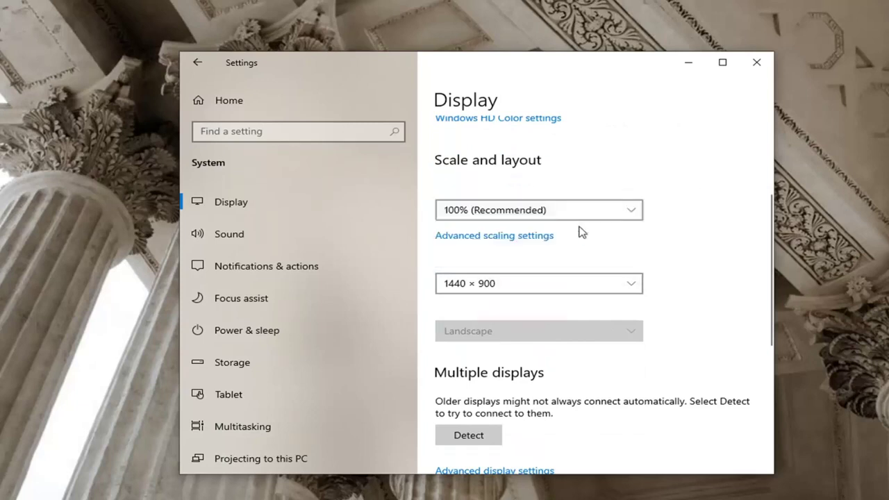
left_click(472, 207)
left_click(645, 238)
left_click(566, 285)
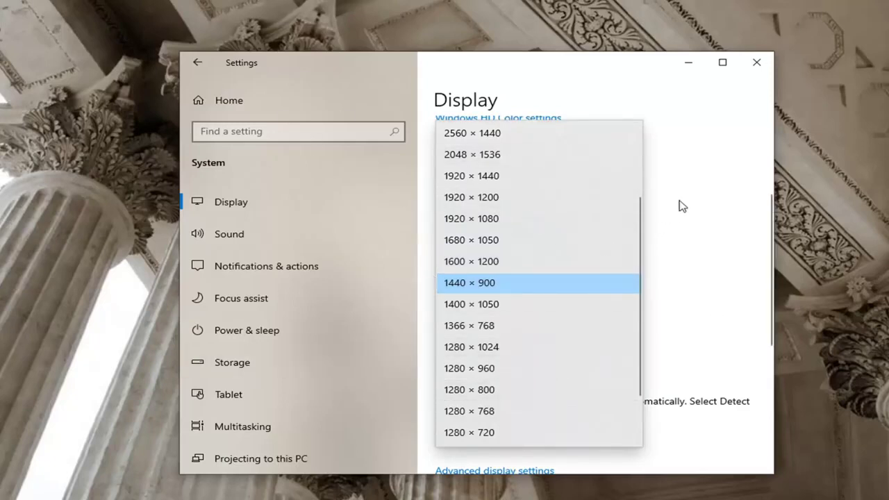
left_click(725, 271)
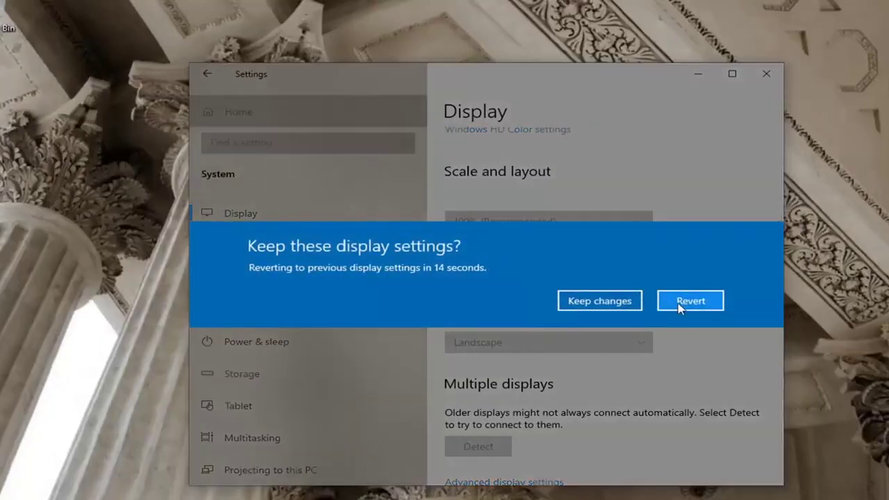
left_click(684, 307)
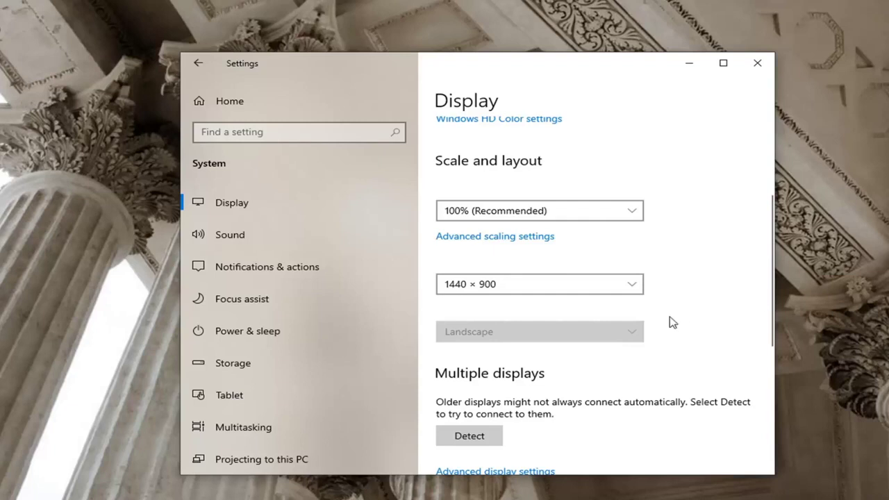
scroll(671, 320, "down", 2)
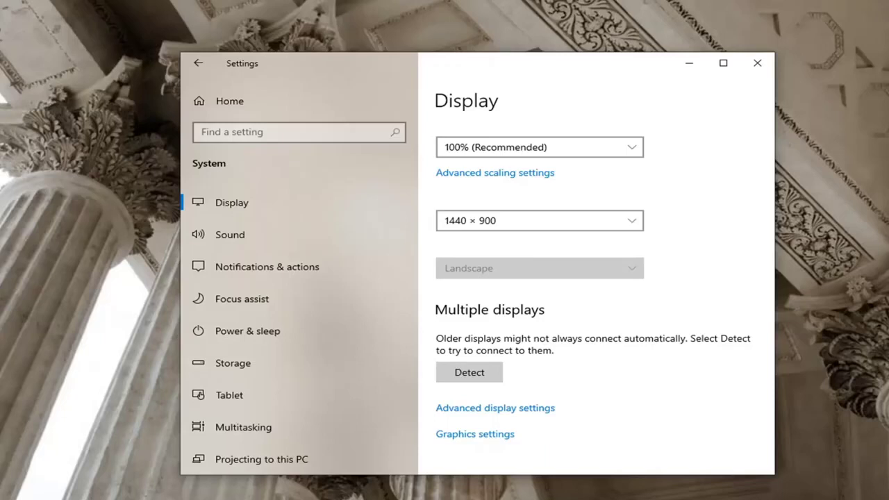
left_click(470, 373)
Open Advanced display settings and then the Display adapter properties dialog.
scroll(548, 313, "down", 1)
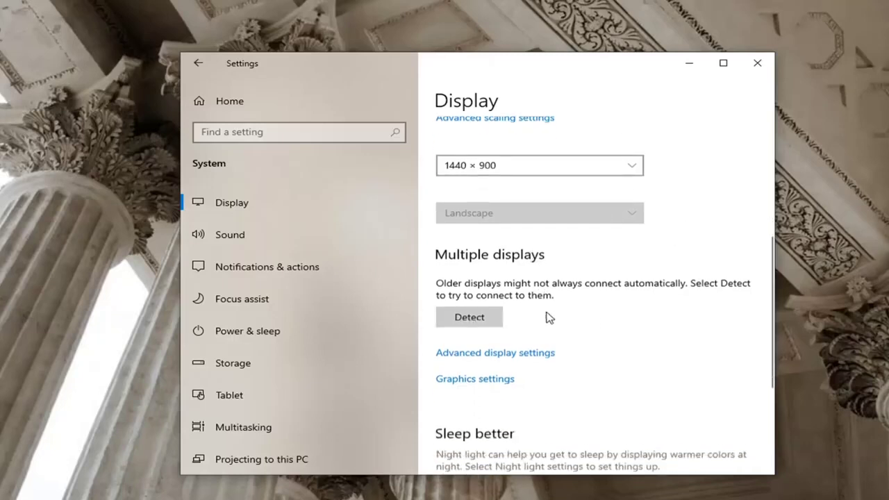
left_click(516, 347)
scroll(416, 326, "down", 1)
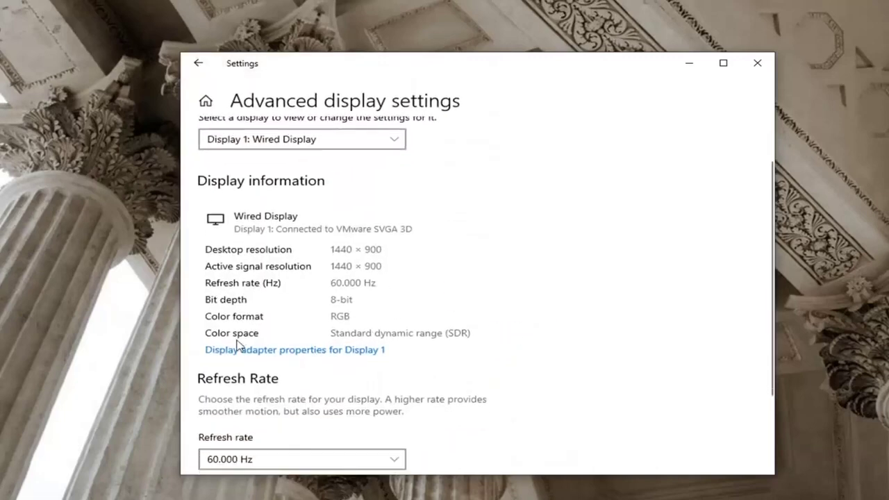
left_click(332, 353)
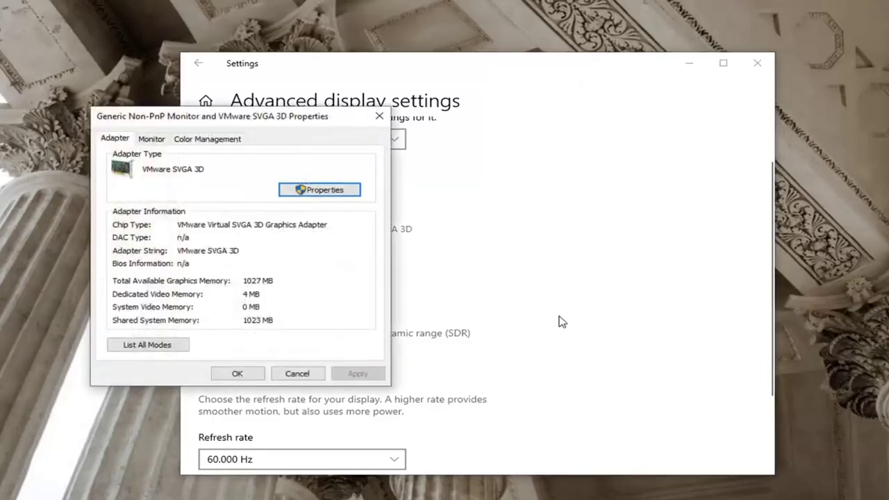
Check the Monitor tab refresh rate is 60 Hertz and confirm with OK.
left_click_drag(214, 127, 412, 145)
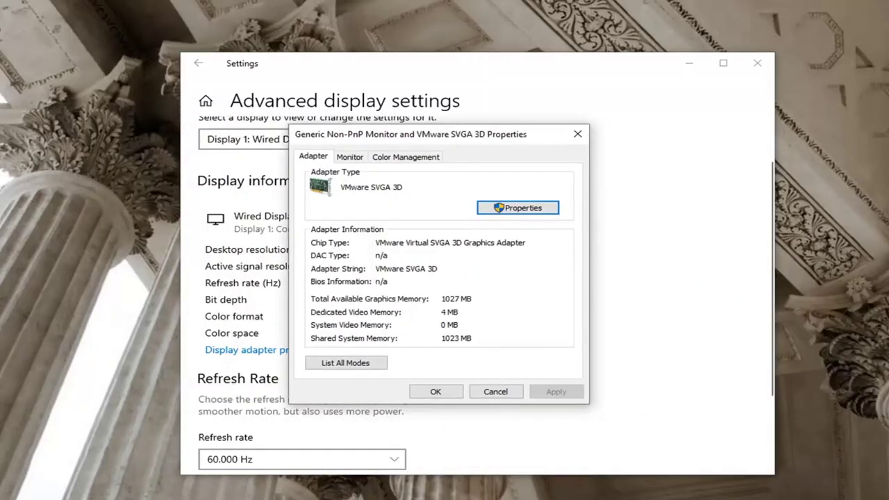
left_click(356, 158)
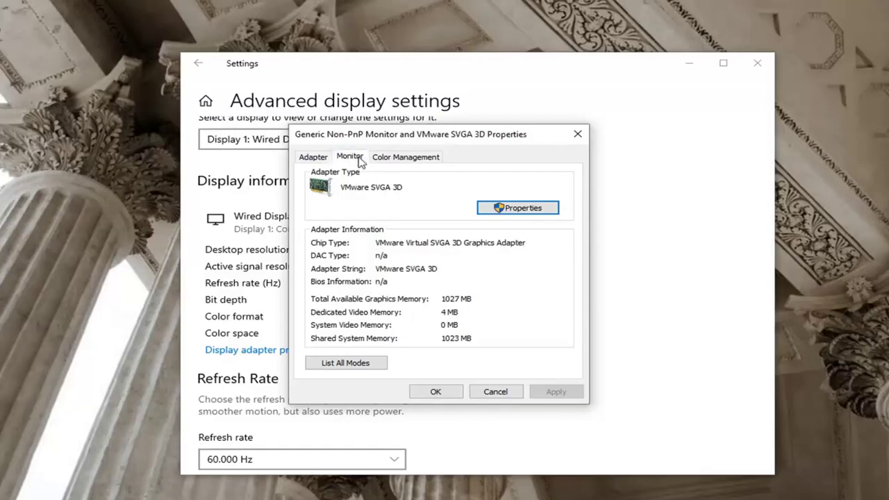
left_click(528, 267)
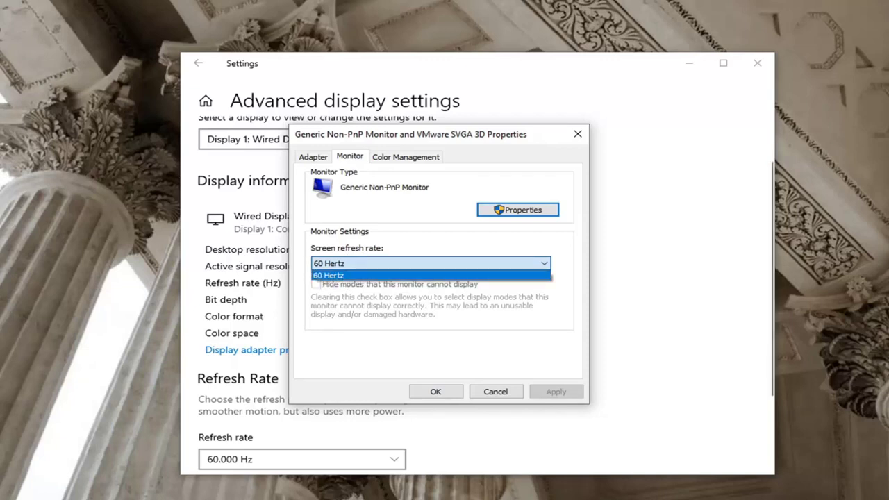
left_click(436, 392)
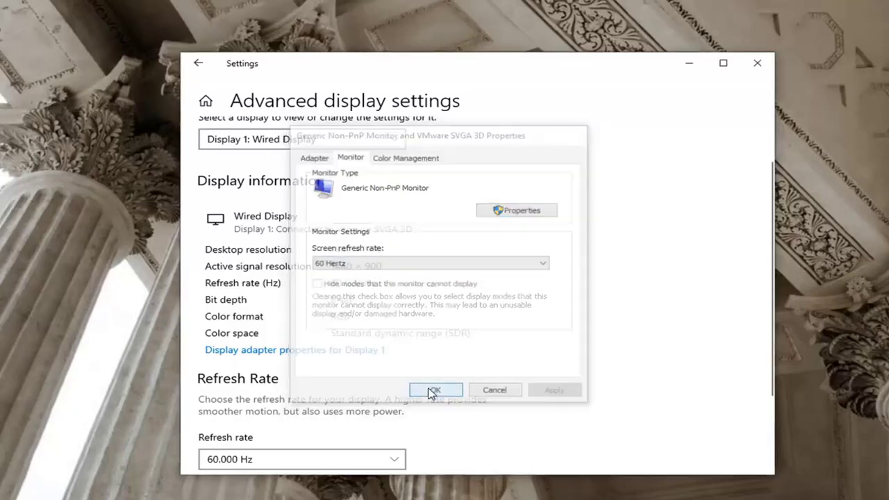